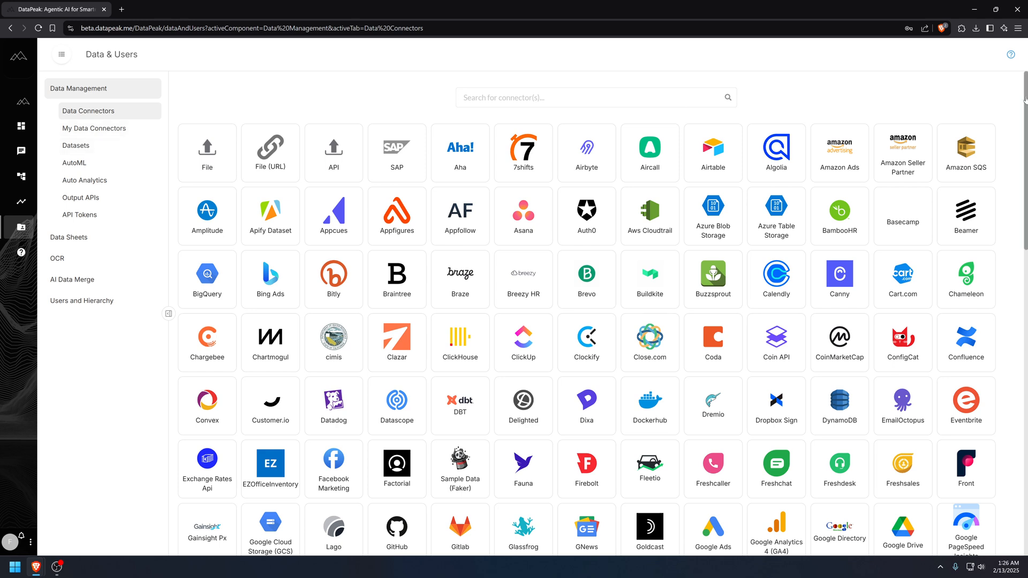
Start a new file-based dataset and choose the Maintenance Data CSV file from the Test Files folder
mouse_move(1026, 98)
mouse_down()
mouse_move(1026, 411)
mouse_move(1025, 94)
mouse_up()
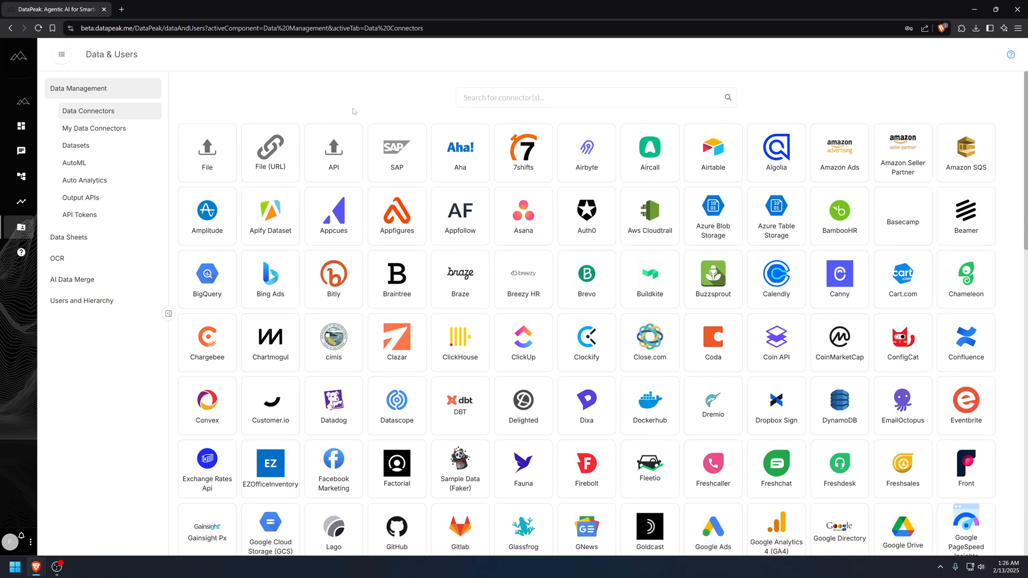
click(97, 154)
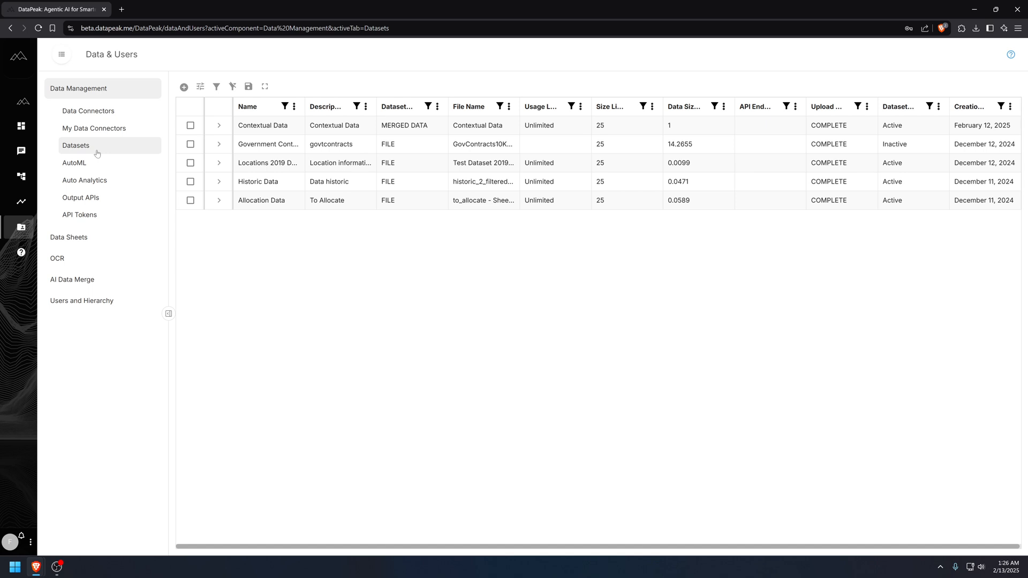
click(184, 87)
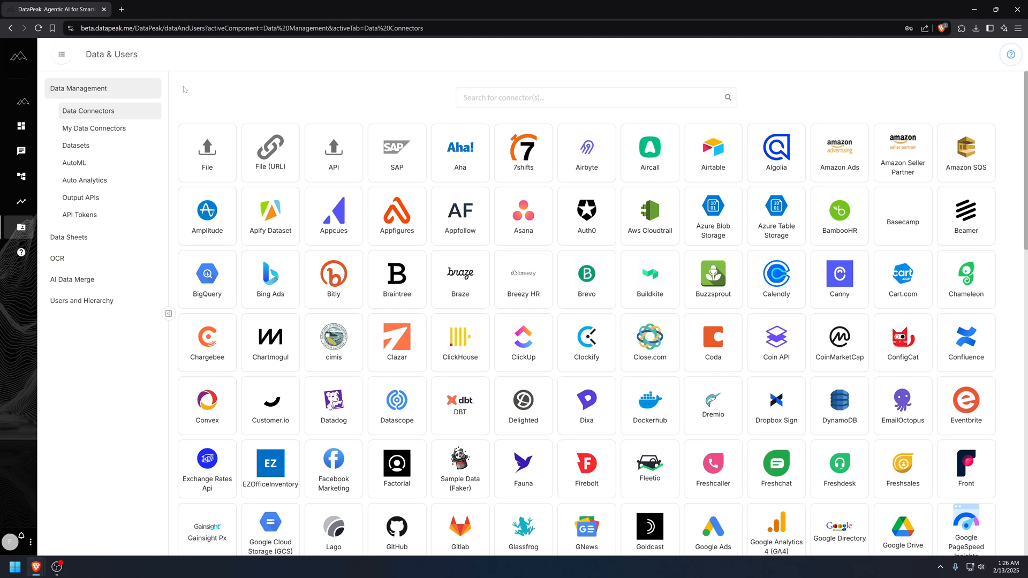
click(206, 150)
click(120, 88)
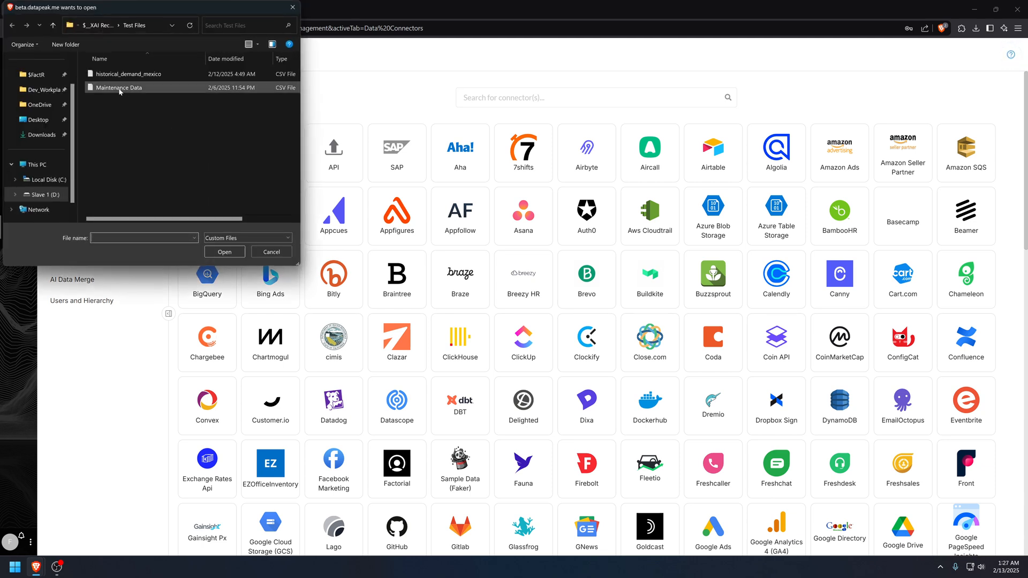
click(219, 253)
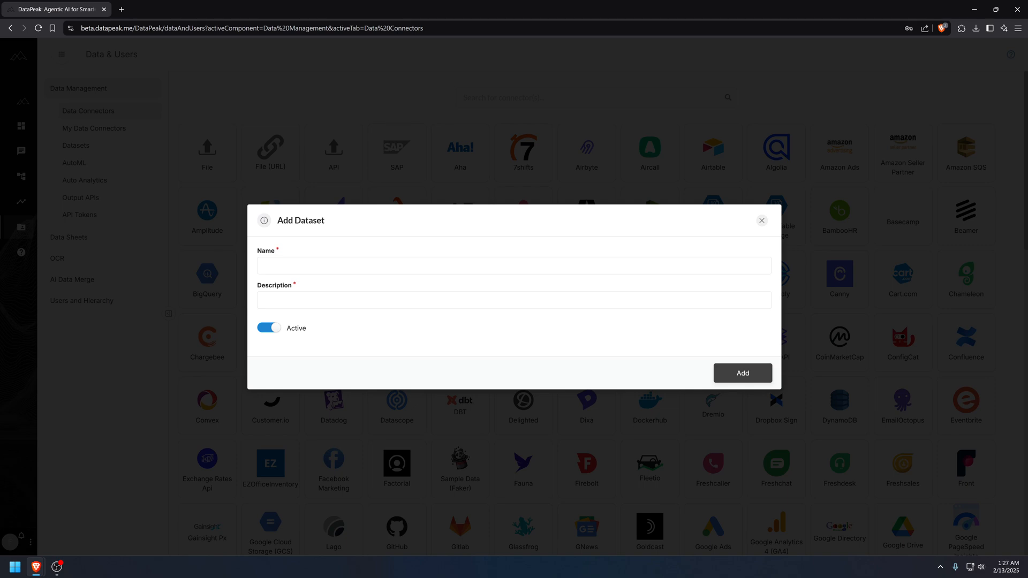
Add the dataset with both its name and description set to "Maintenance Data"
click(338, 266)
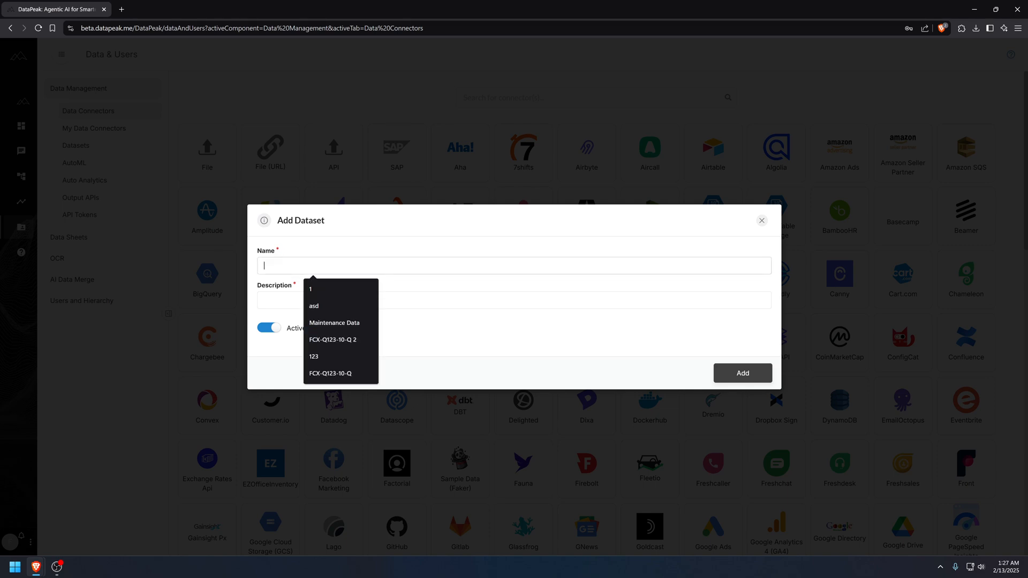
click(349, 322)
click(343, 300)
click(356, 339)
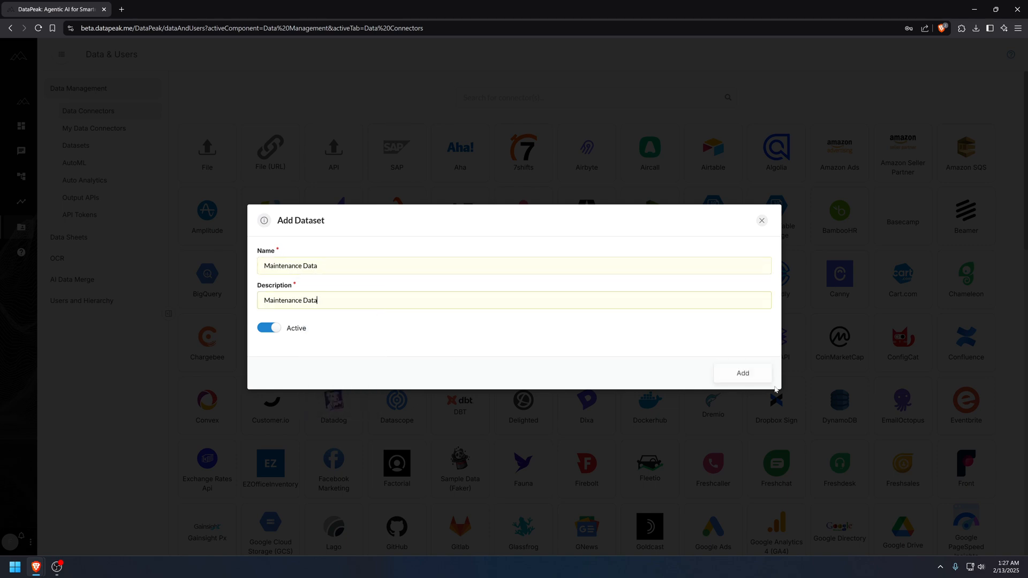
click(746, 378)
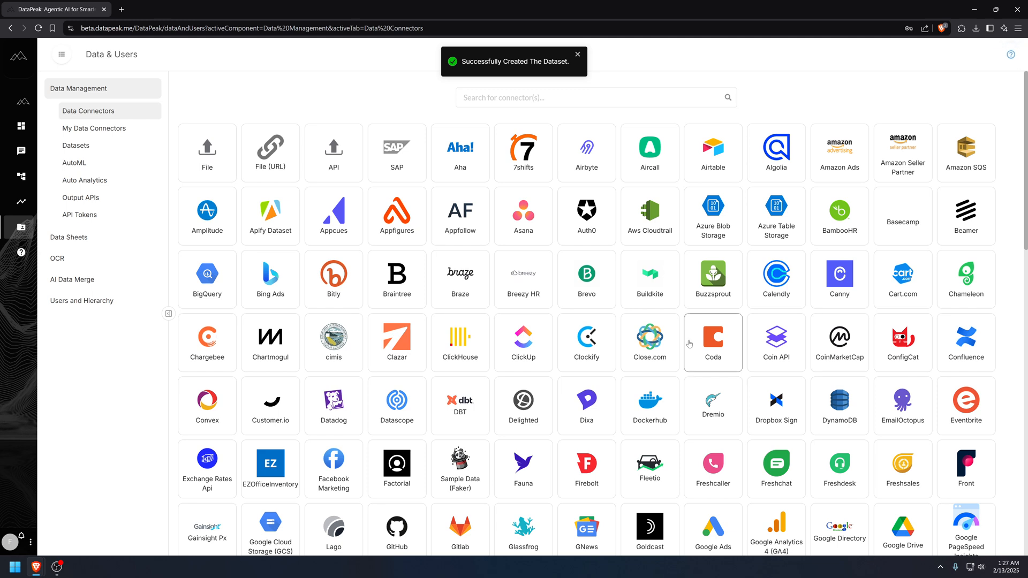
Inspect the Maintenance Data dataset's versions in the dataset list and its source entry in the AutoML diagram
click(86, 145)
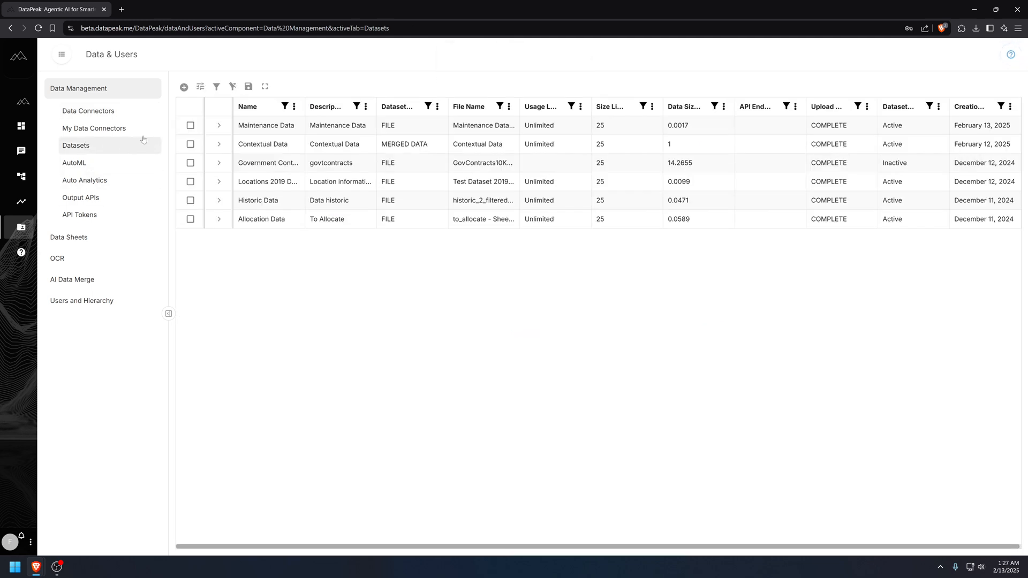
click(192, 127)
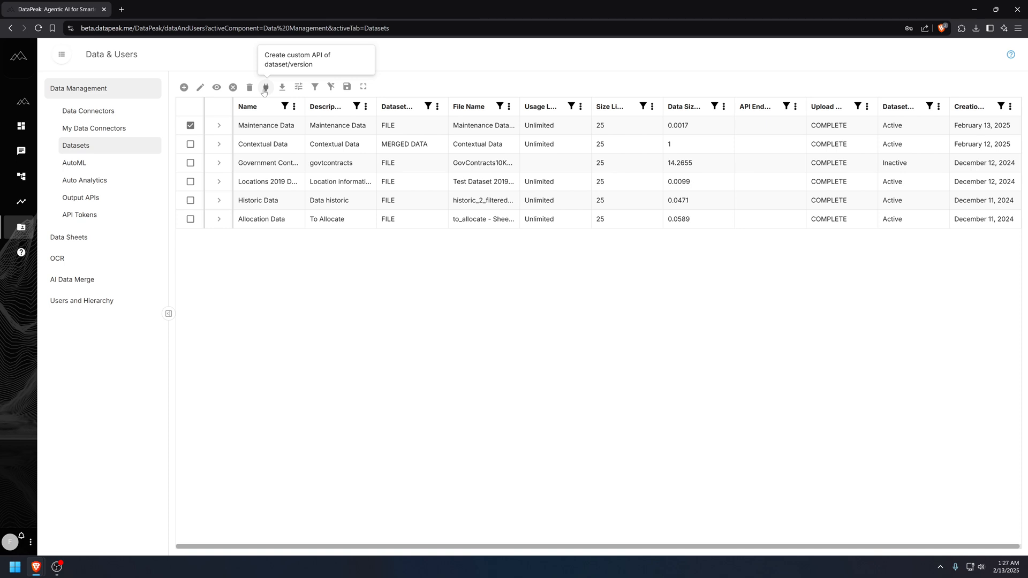
click(219, 127)
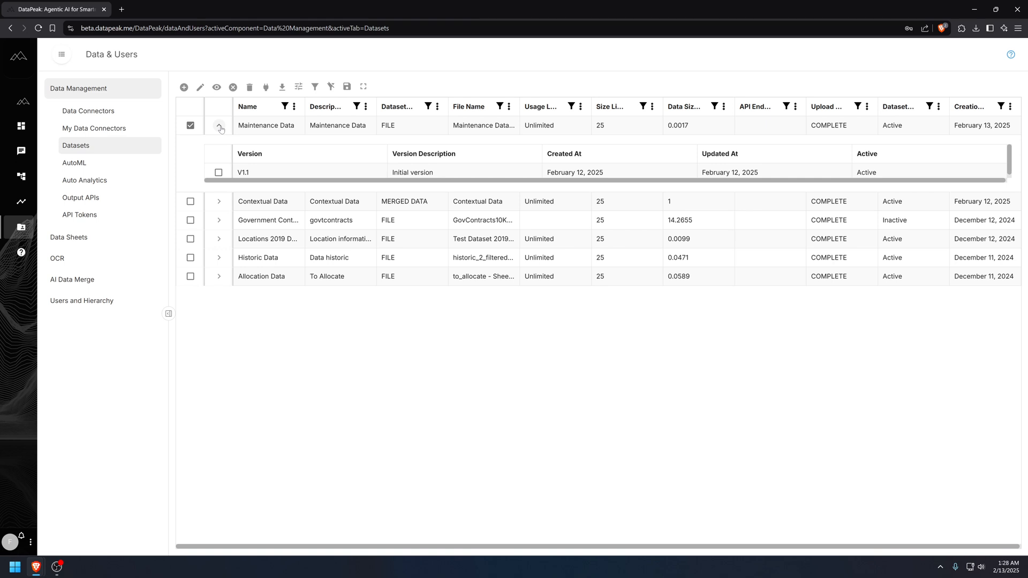
click(74, 164)
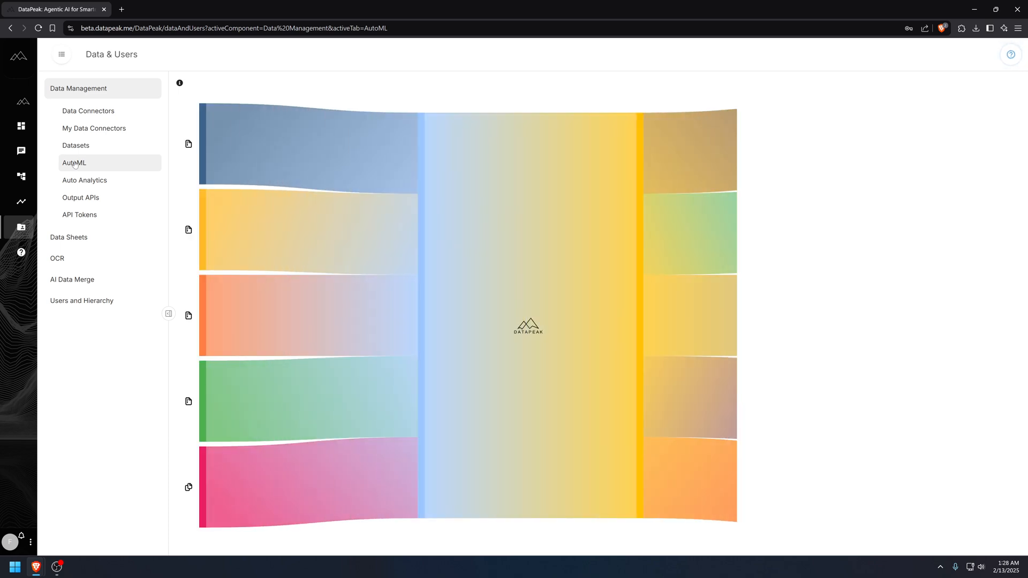
mouse_move(191, 146)
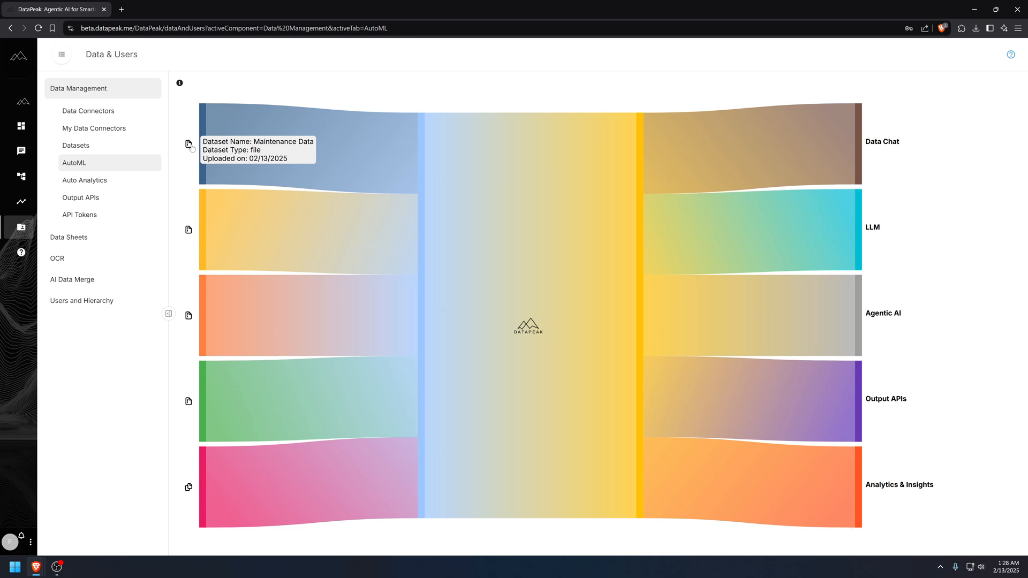
Run Auto Analytics on the Maintenance Data dataset with the total analysis items set to 2
click(129, 184)
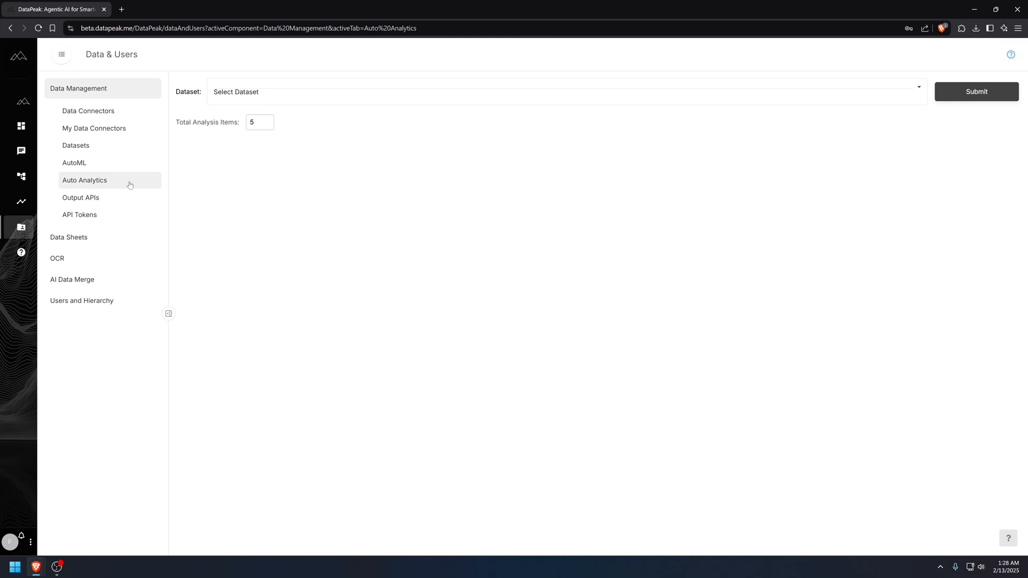
click(222, 100)
click(220, 148)
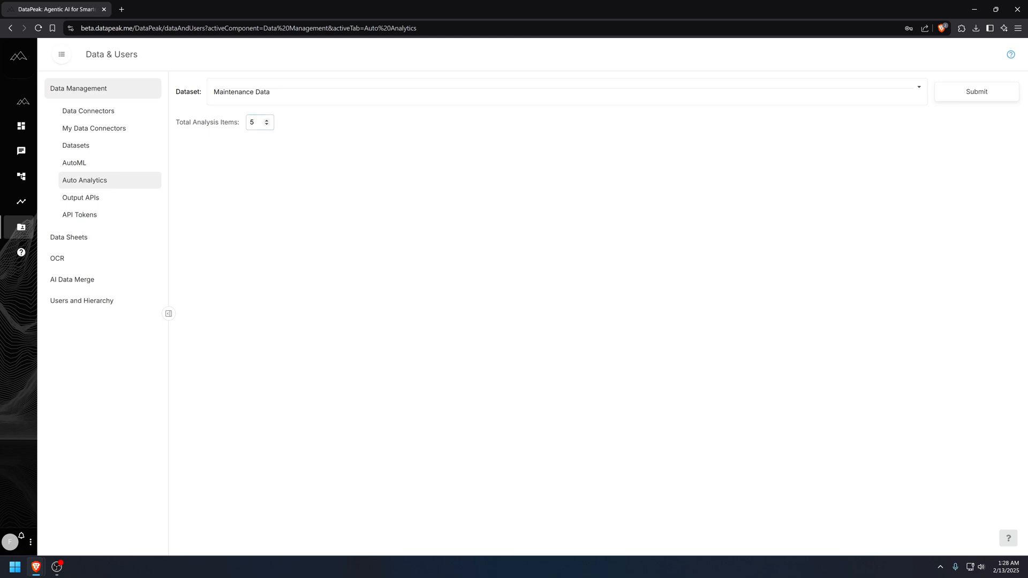
click(268, 124)
click(976, 94)
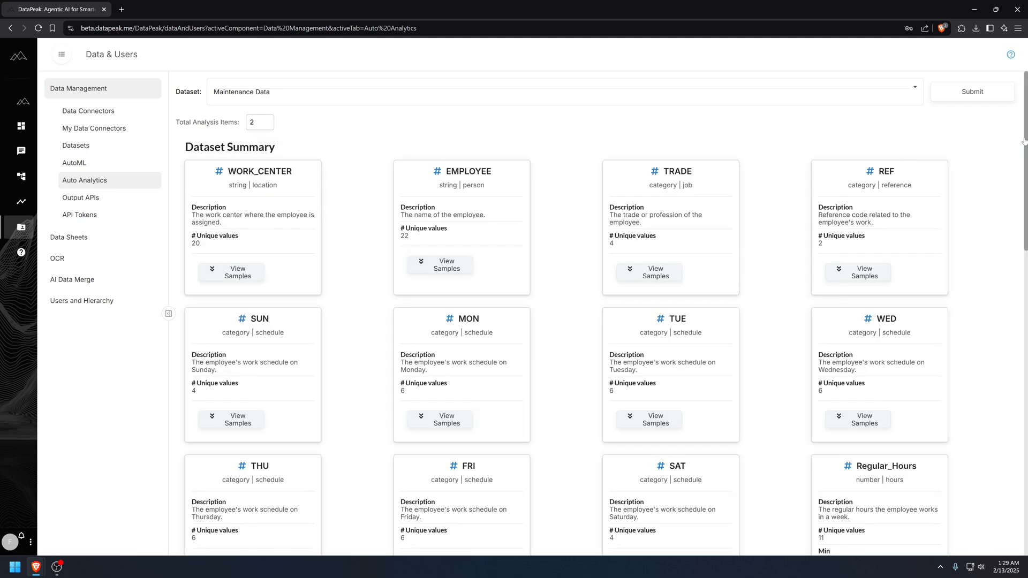
Generate the chart for the goal about the relationship between employees' trade and their weekly work schedule
drag(1026, 142, 1025, 438)
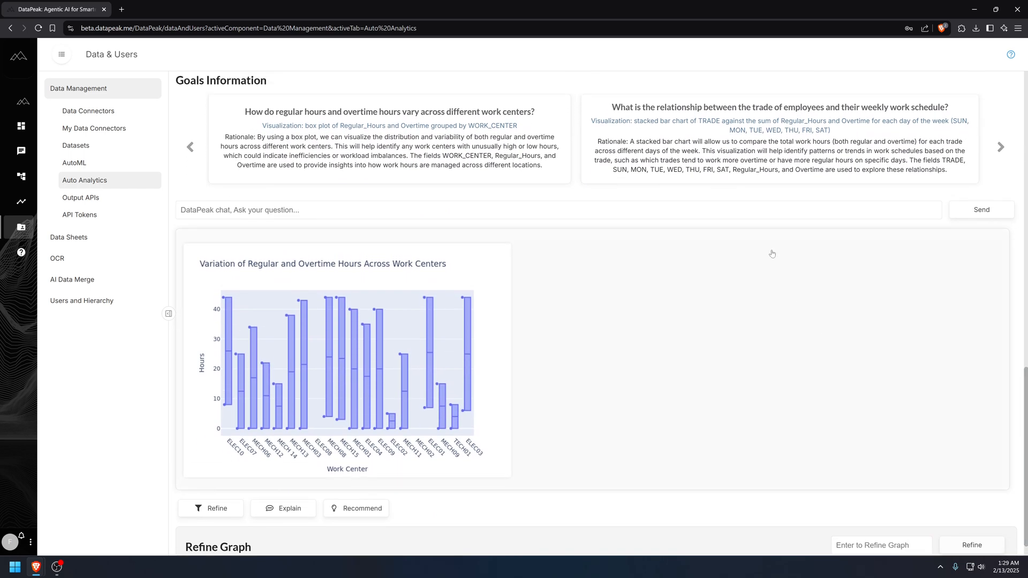
click(730, 170)
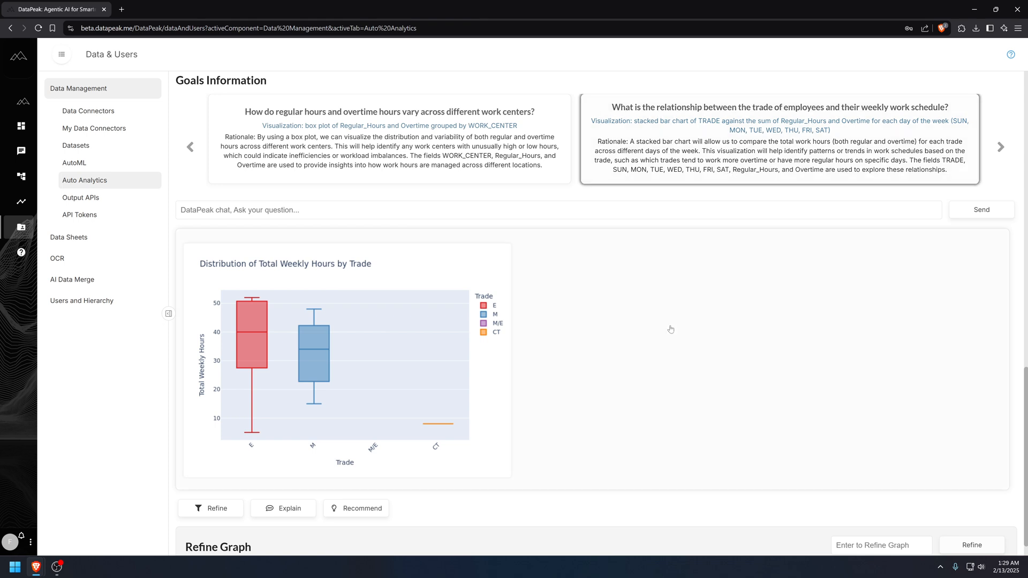
Generate explanations and recommendations for the chart of total weekly hours by trade and look through them
scroll(662, 333, down, 1)
click(270, 489)
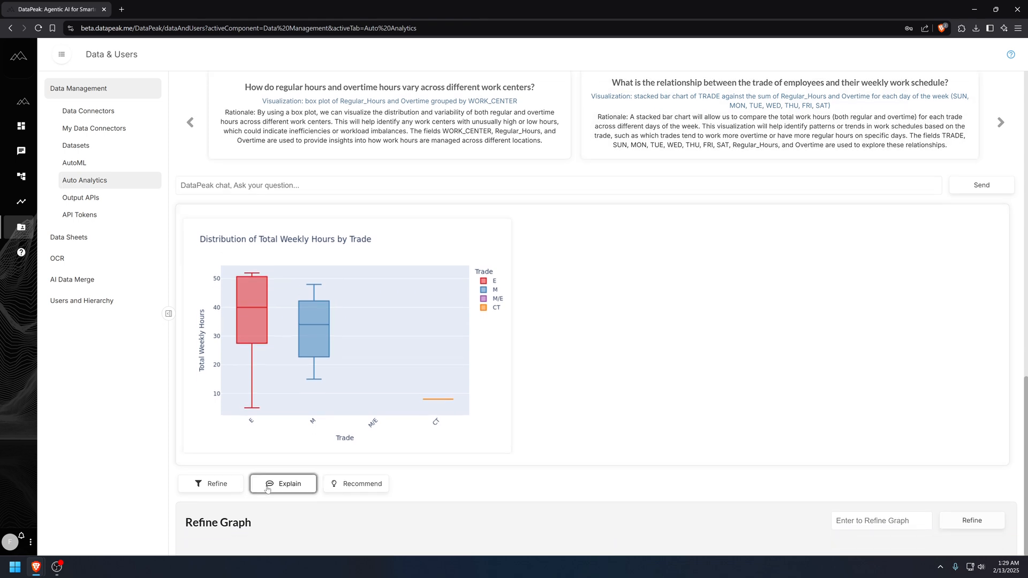
scroll(269, 491, down, 1)
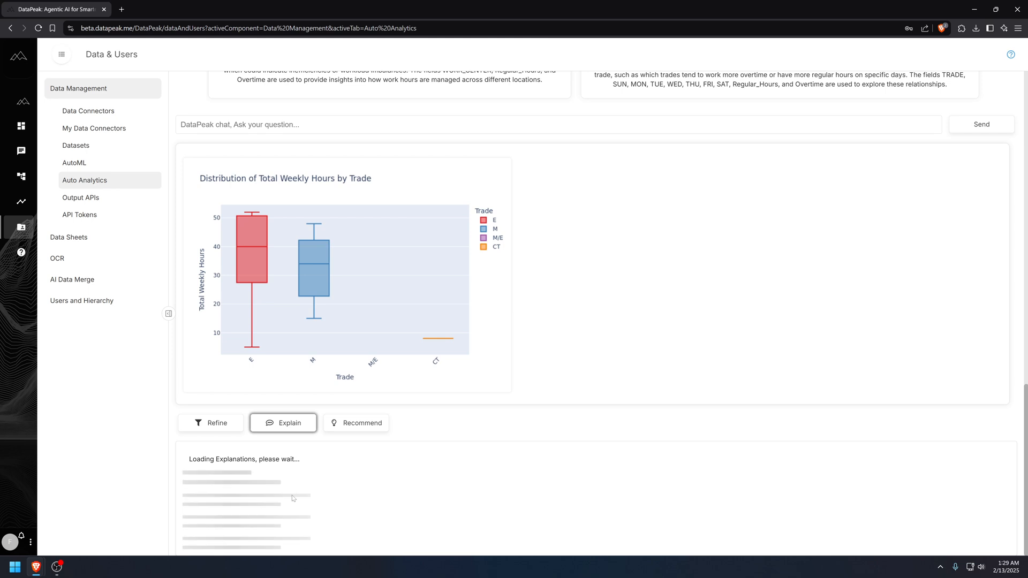
scroll(293, 499, down, 1)
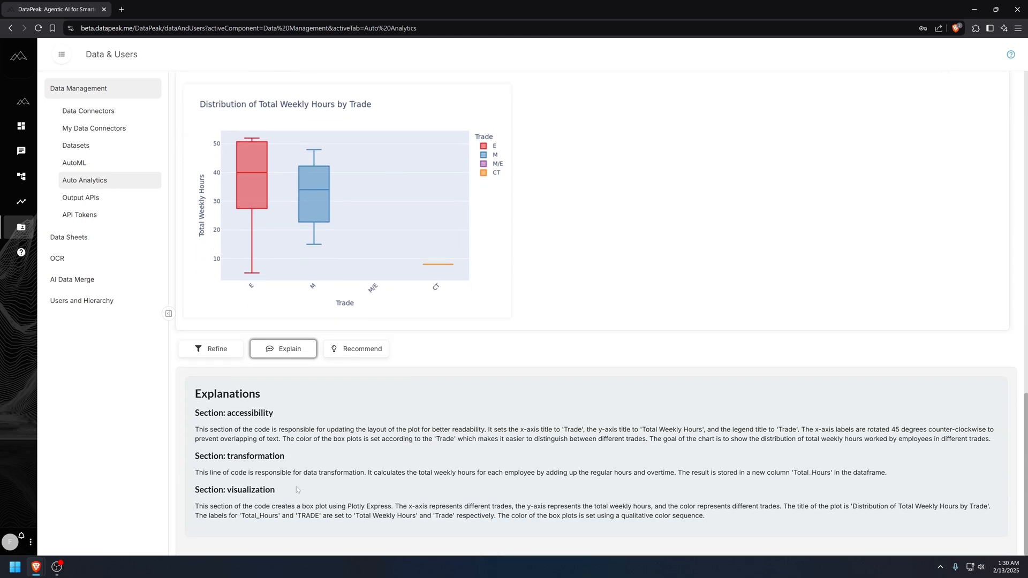
click(350, 355)
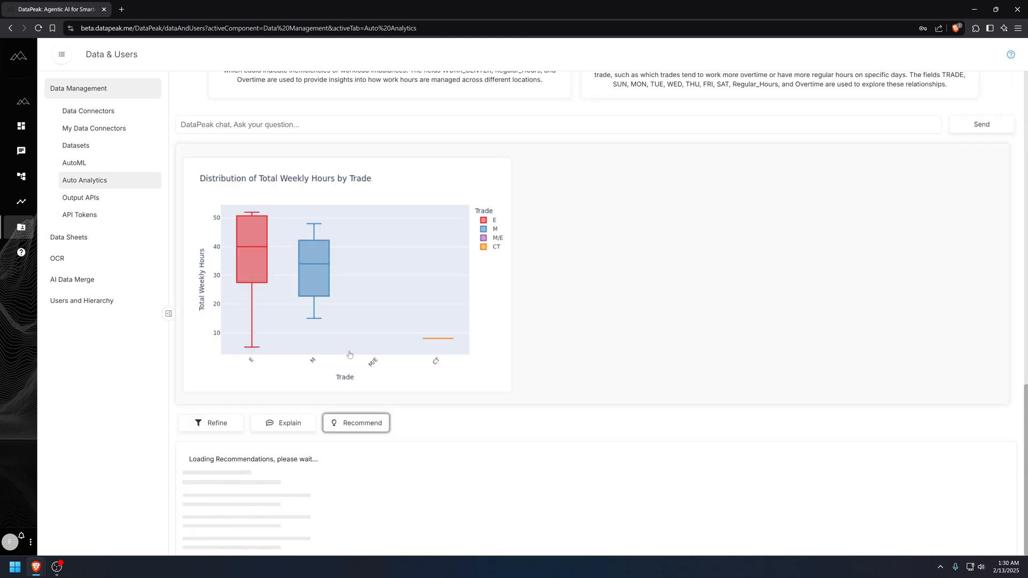
drag(1026, 308, 1021, 502)
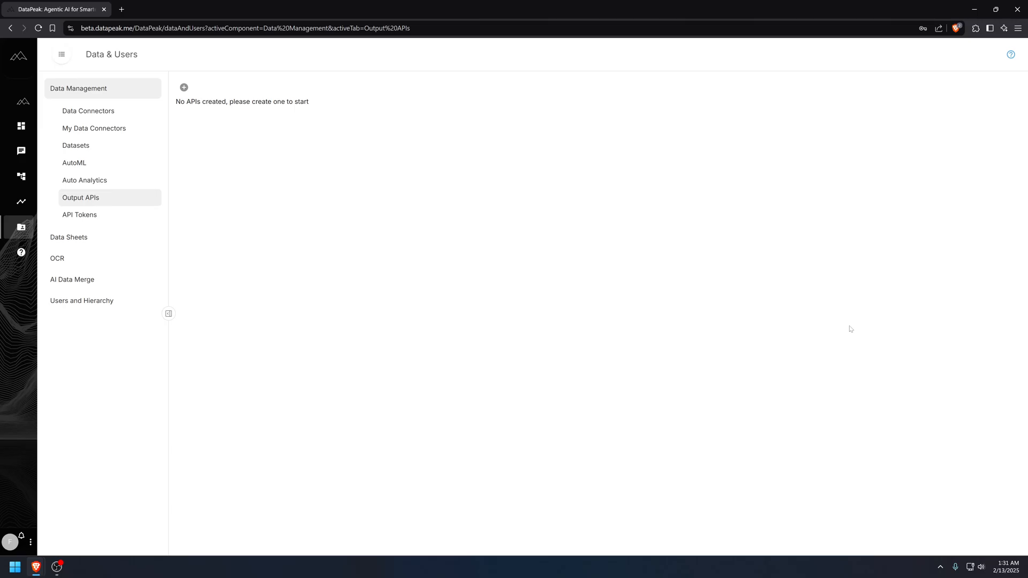
Start a custom output API for the Maintenance Data dataset and name it "MaintainenceAPI"
click(184, 88)
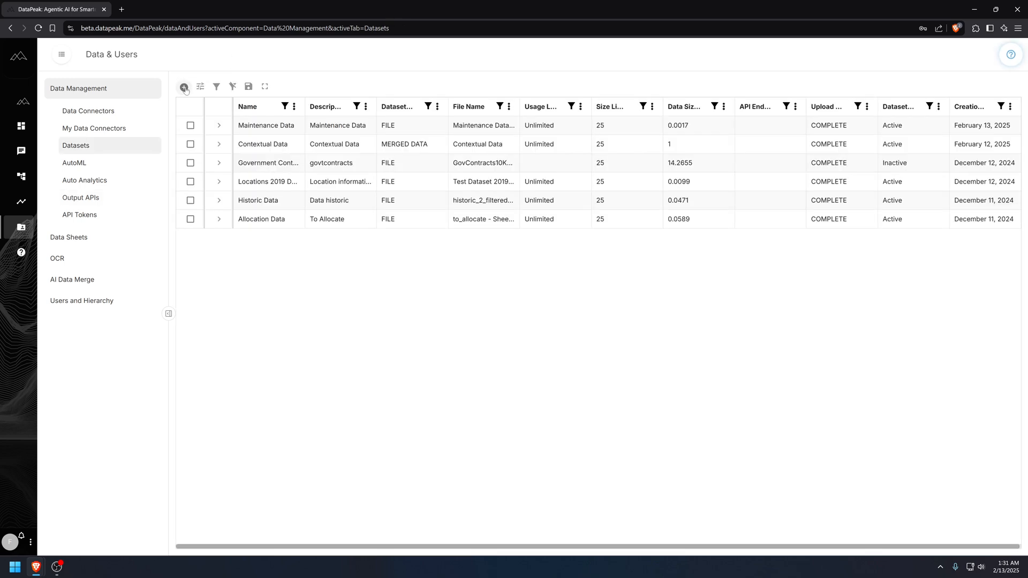
click(192, 127)
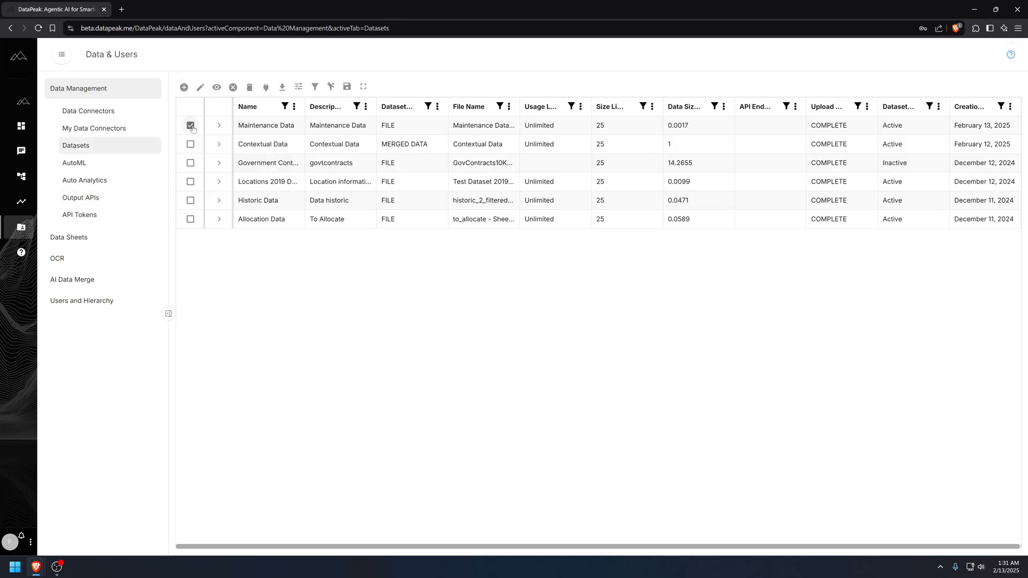
click(266, 88)
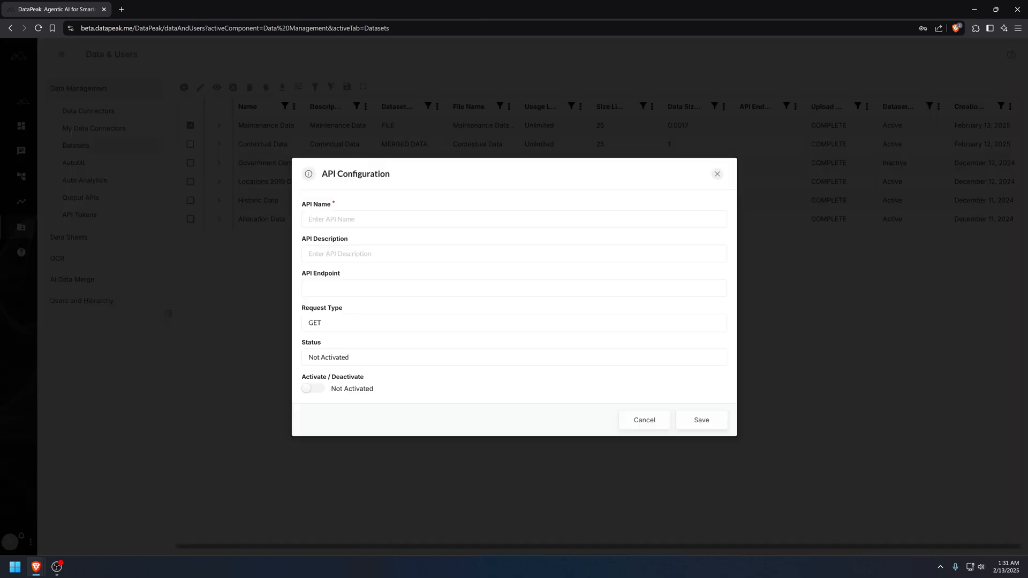
click(338, 219)
text(Maintaines)
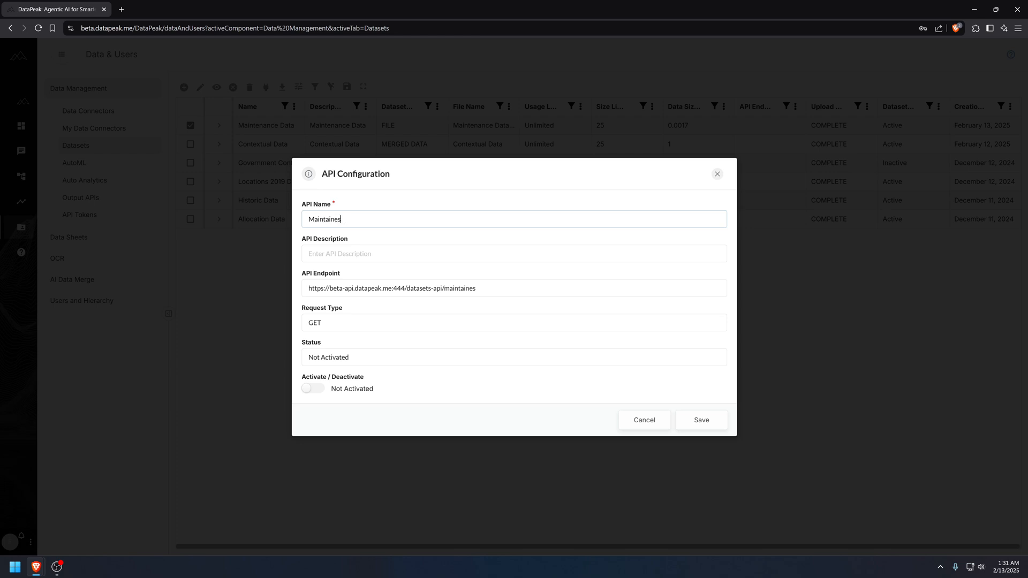
key(BackSpace)
text(nceAPI)
Describe the API as "Get the file data", activate it and save the configuration
click(309, 254)
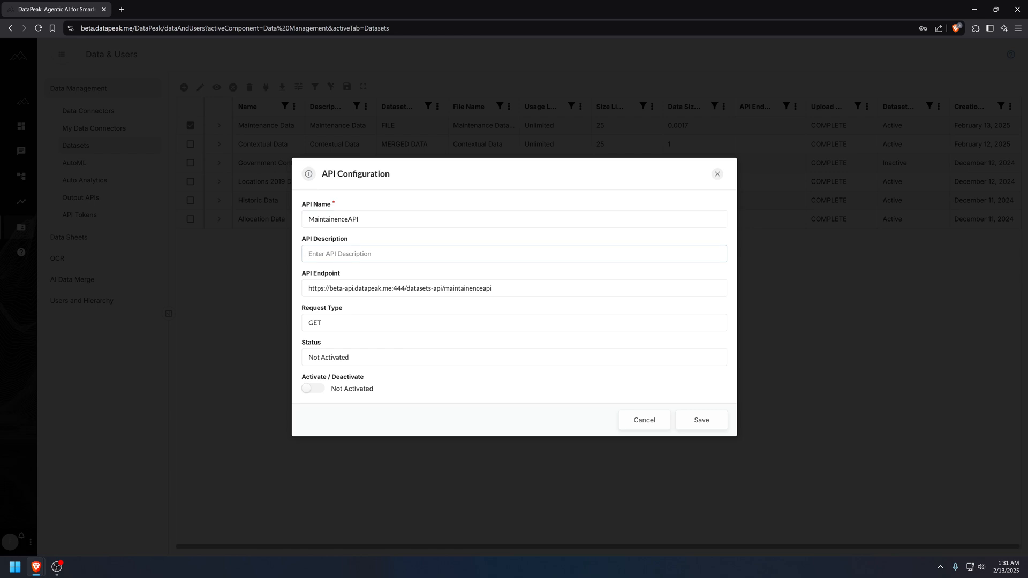
text(Get the file data)
click(324, 390)
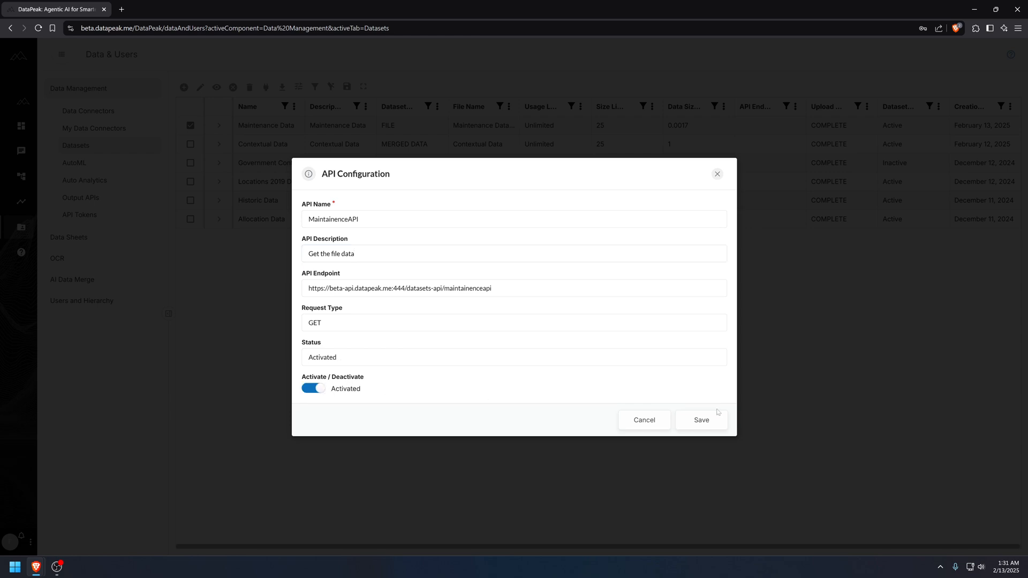
click(700, 422)
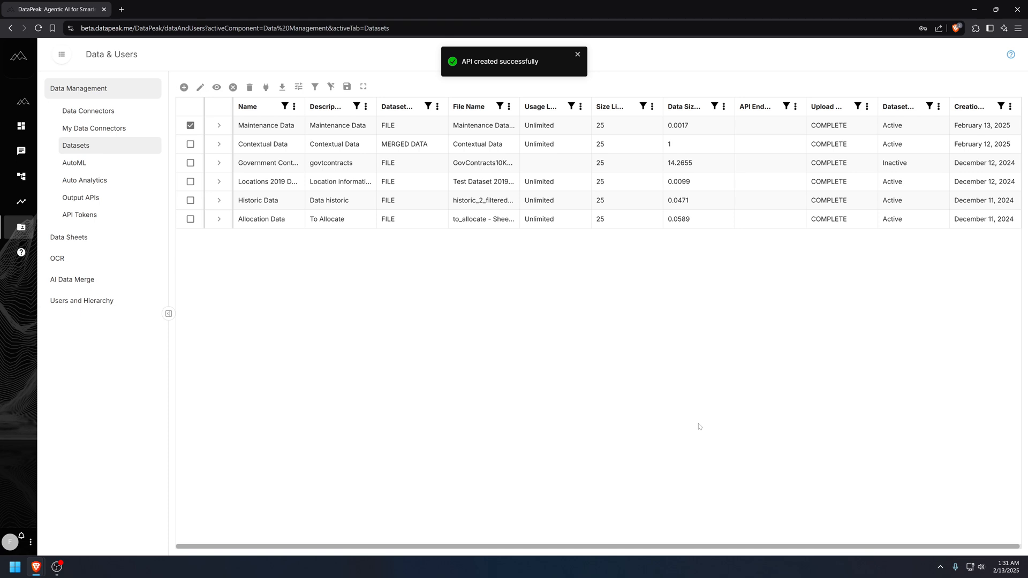
View the documentation of MaintainenceAPI, test its request without choosing a token, and close the documentation
click(94, 202)
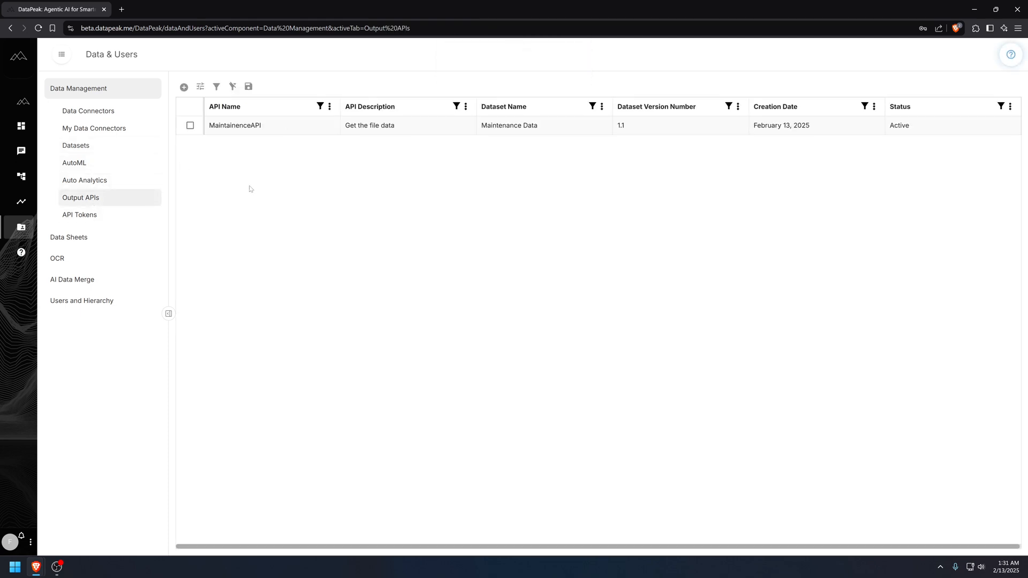
click(190, 126)
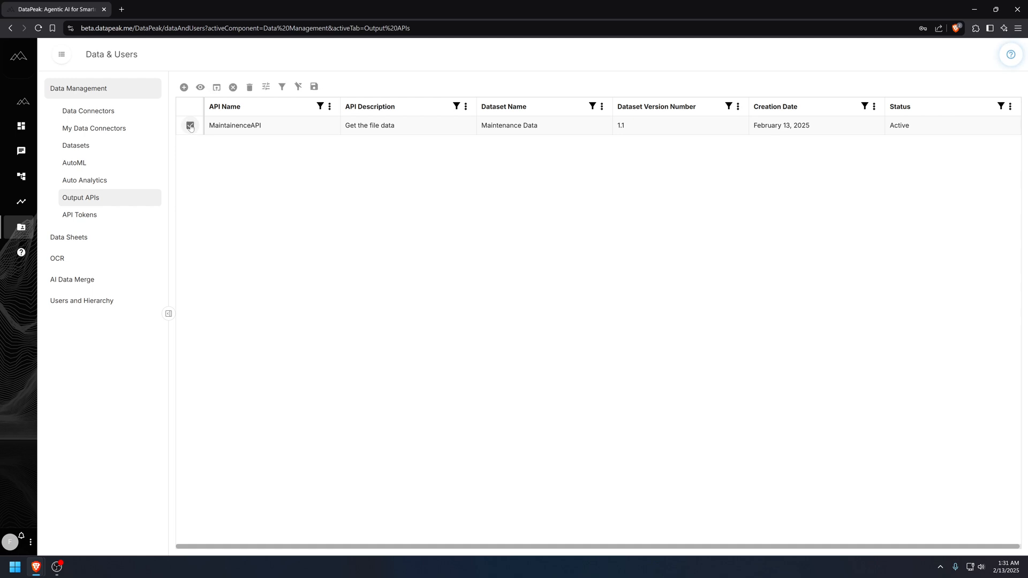
click(202, 87)
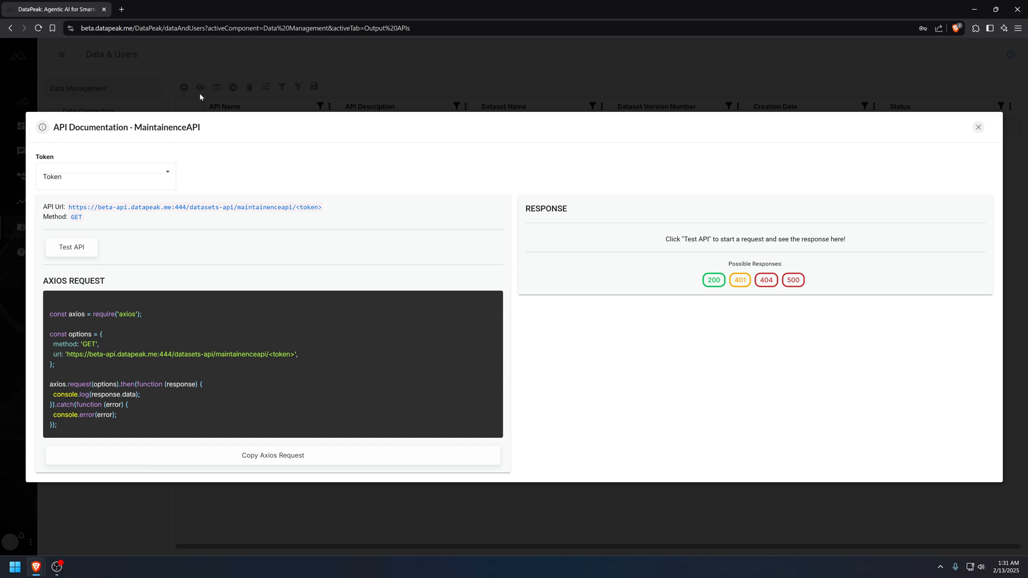
click(84, 252)
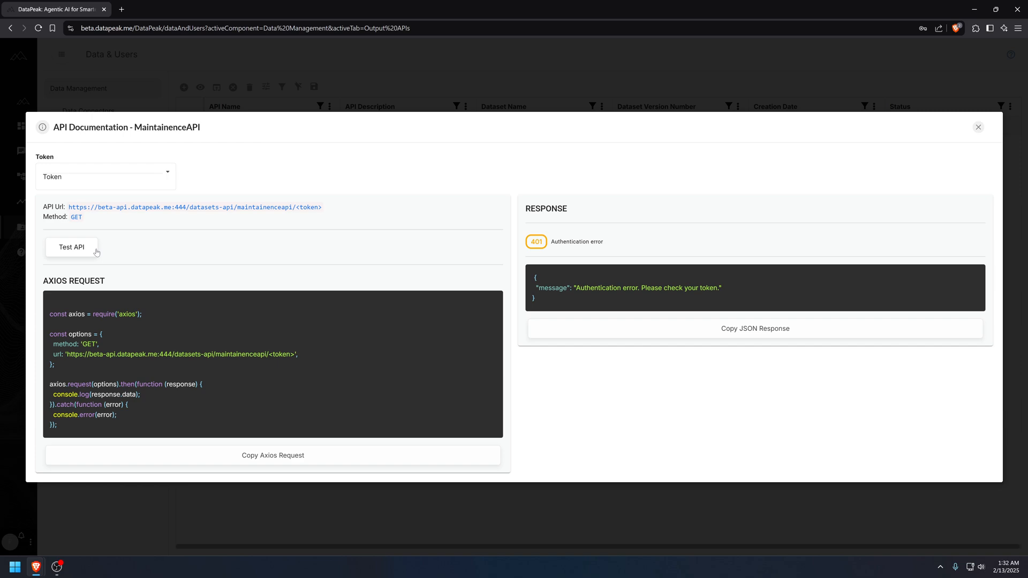
key(Escape)
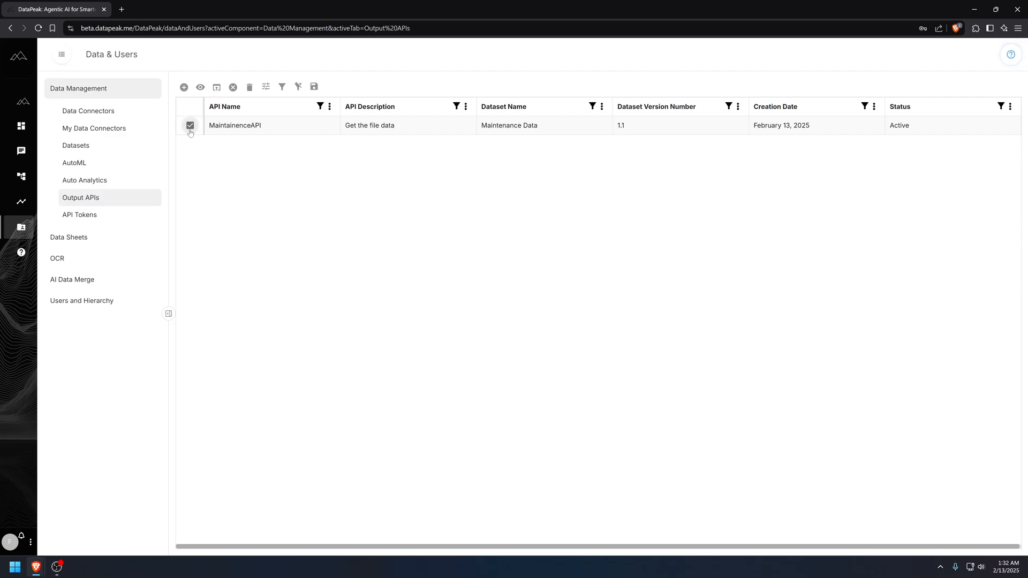
Assign the token named "API TOKEN" to MaintainenceAPI and save the assignment
click(217, 87)
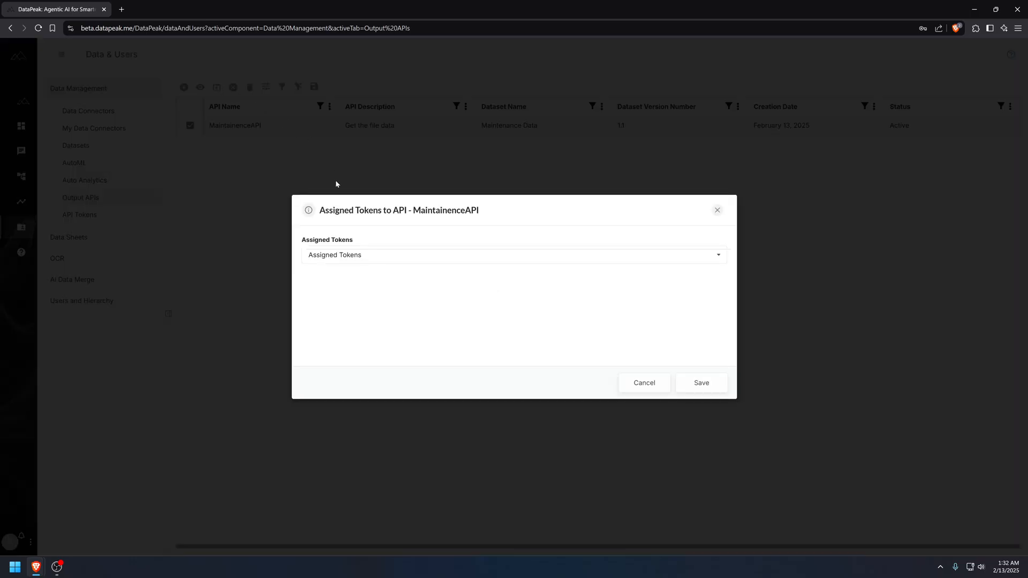
click(345, 255)
click(350, 270)
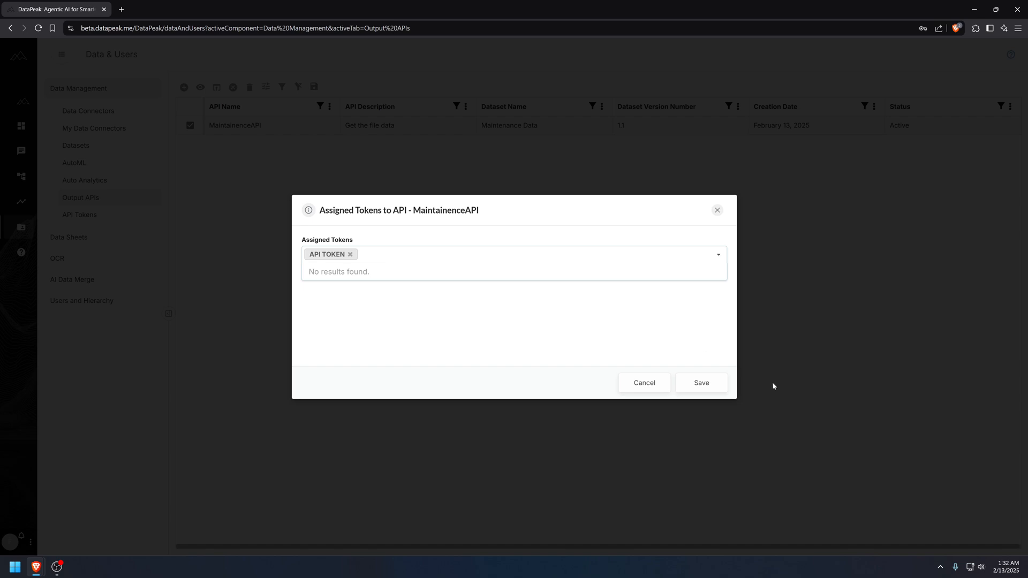
click(708, 383)
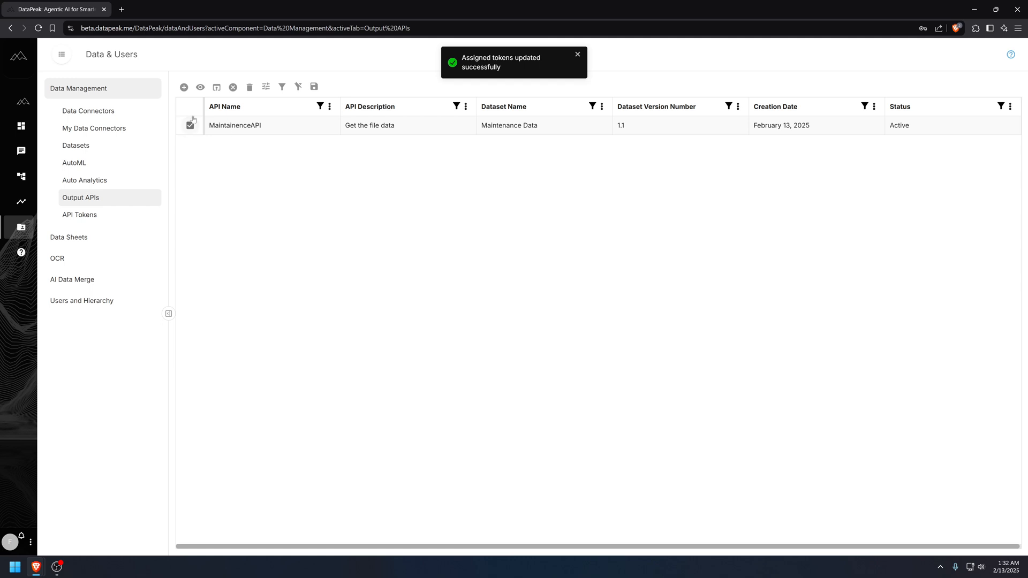
View the documentation of MaintainenceAPI, test its request using the token named "API TOKEN", and examine the JSON response
click(200, 90)
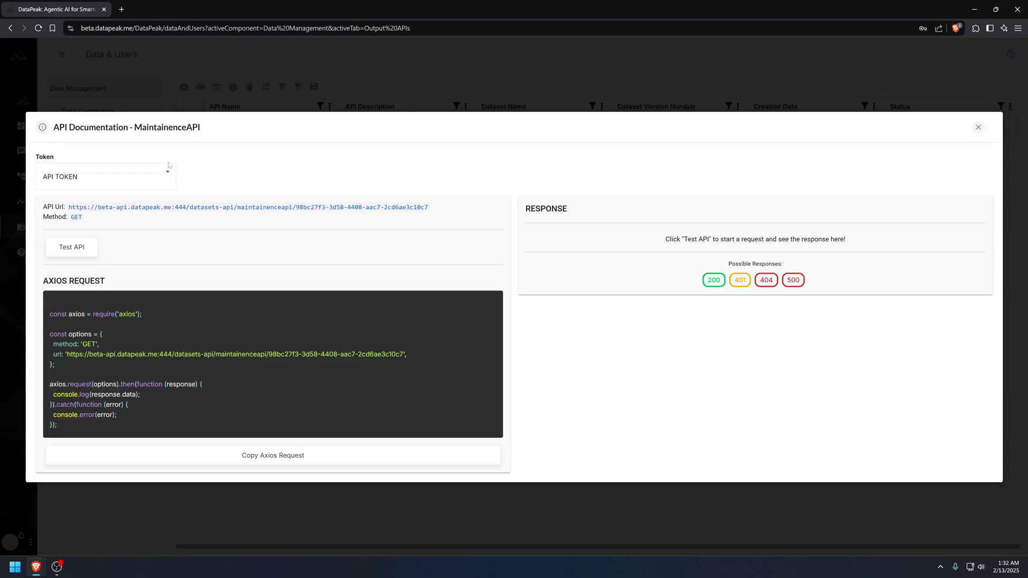
click(167, 170)
click(95, 198)
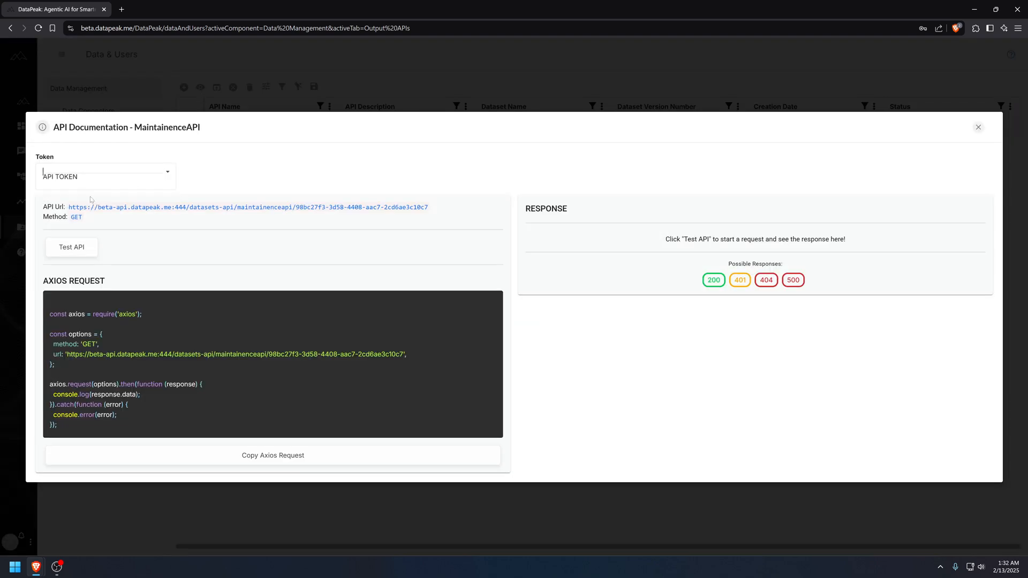
click(82, 250)
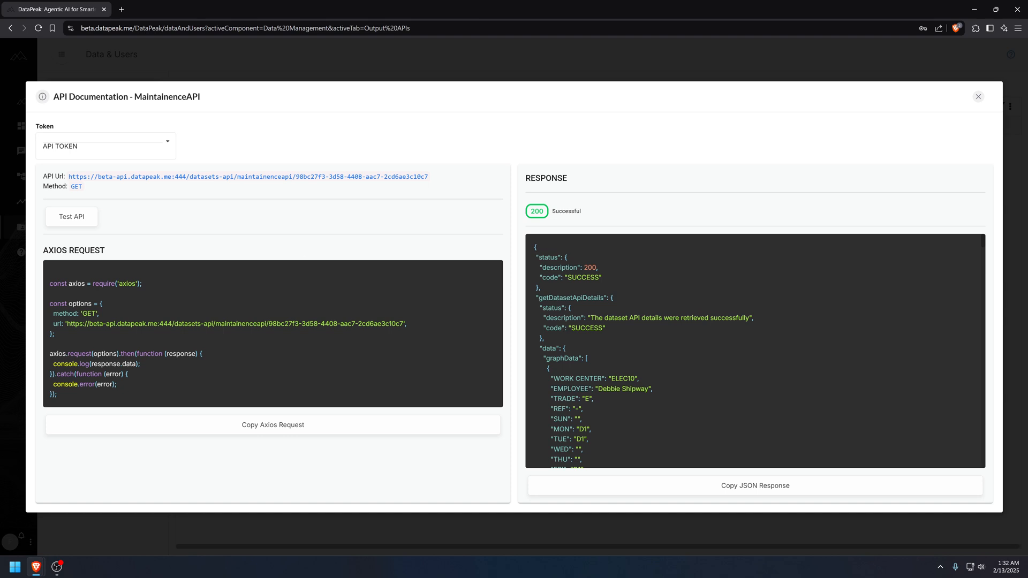
scroll(755, 350, down, 3)
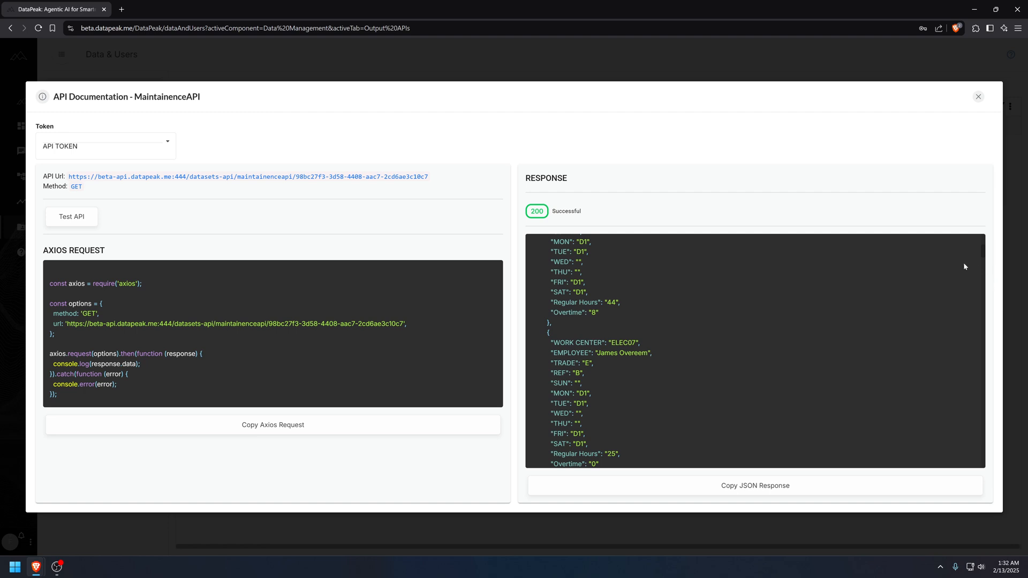
drag(983, 253, 984, 322)
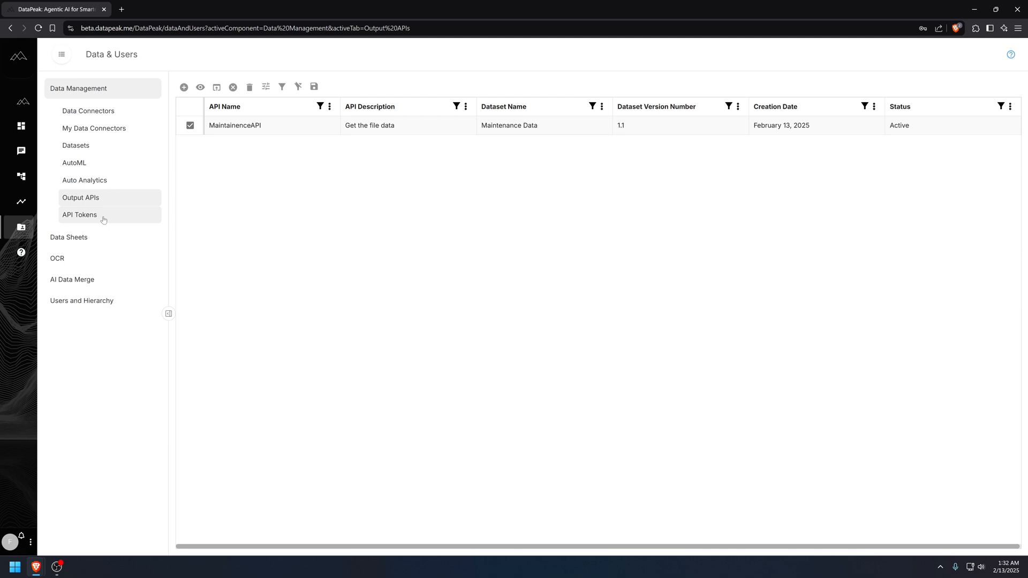
Create an API token named "API TOKEN" with the description "Token for Maint Data" and save it
click(115, 216)
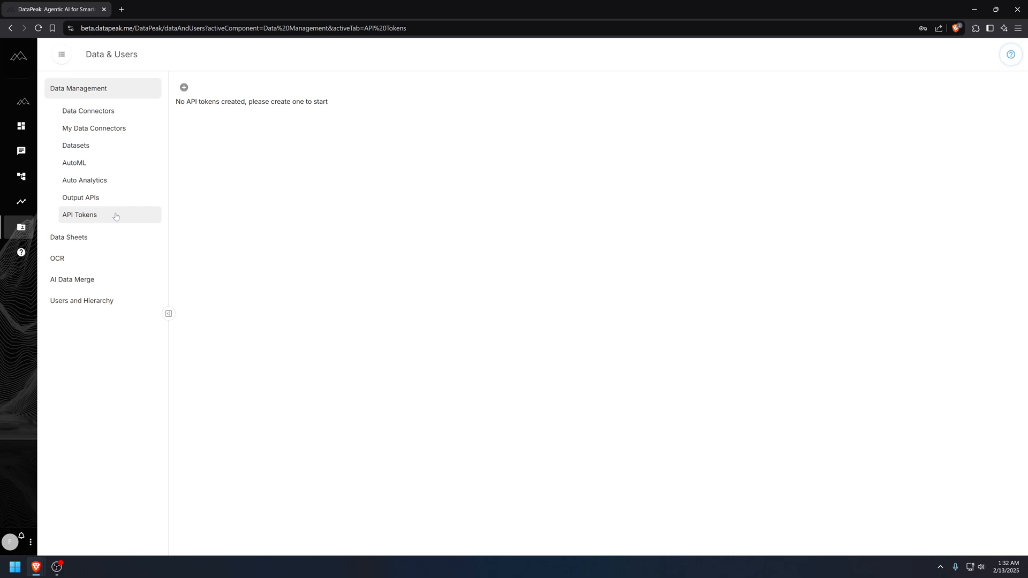
click(183, 89)
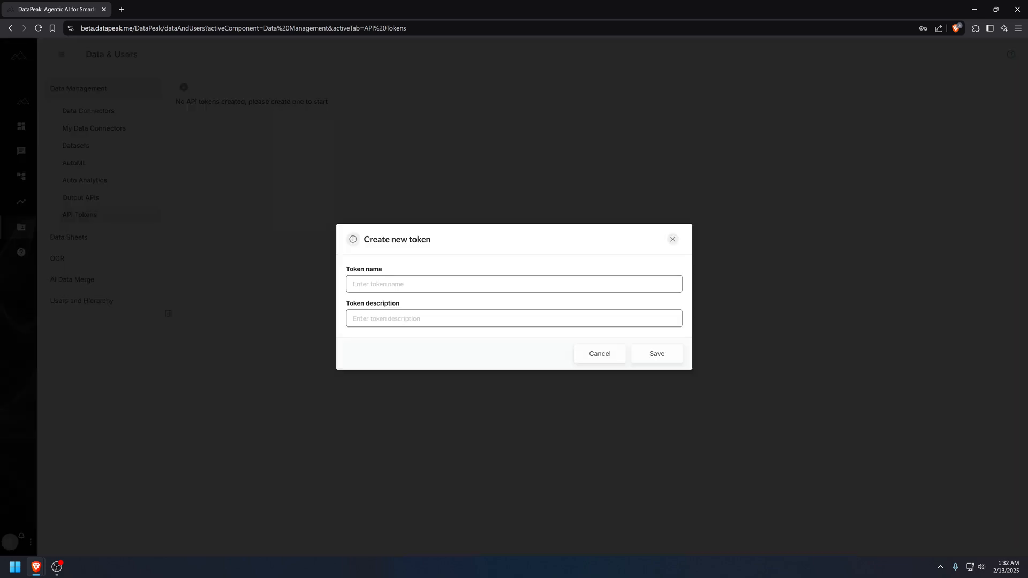
text(API TOKEN)
key(Tab)
text(Token for Maint Data)
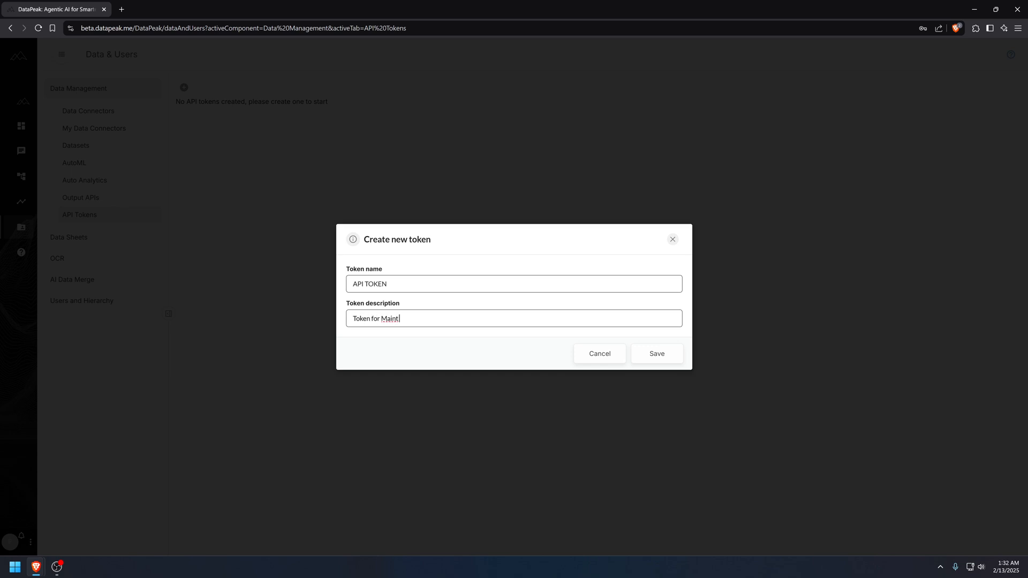
click(658, 355)
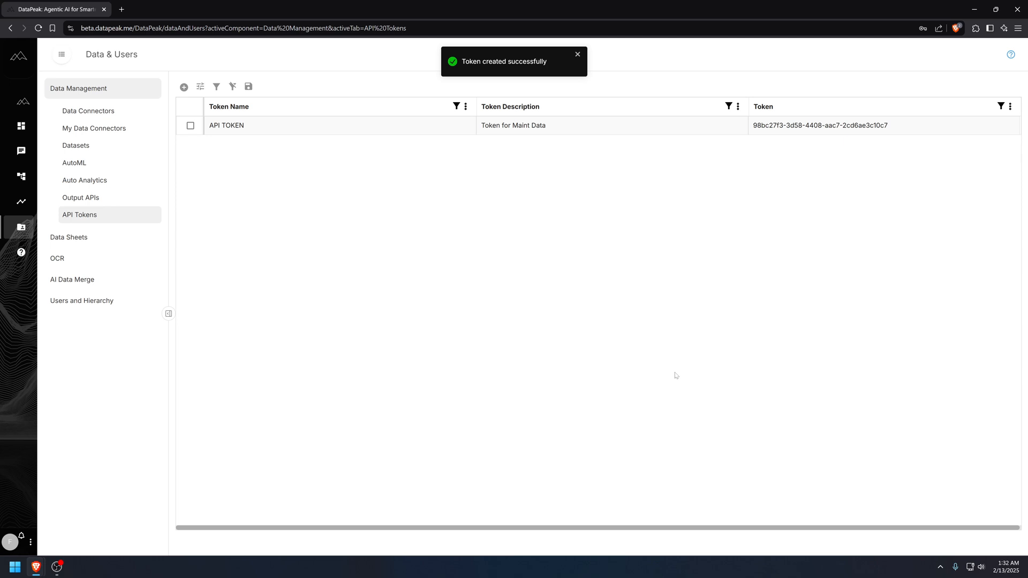
click(88, 197)
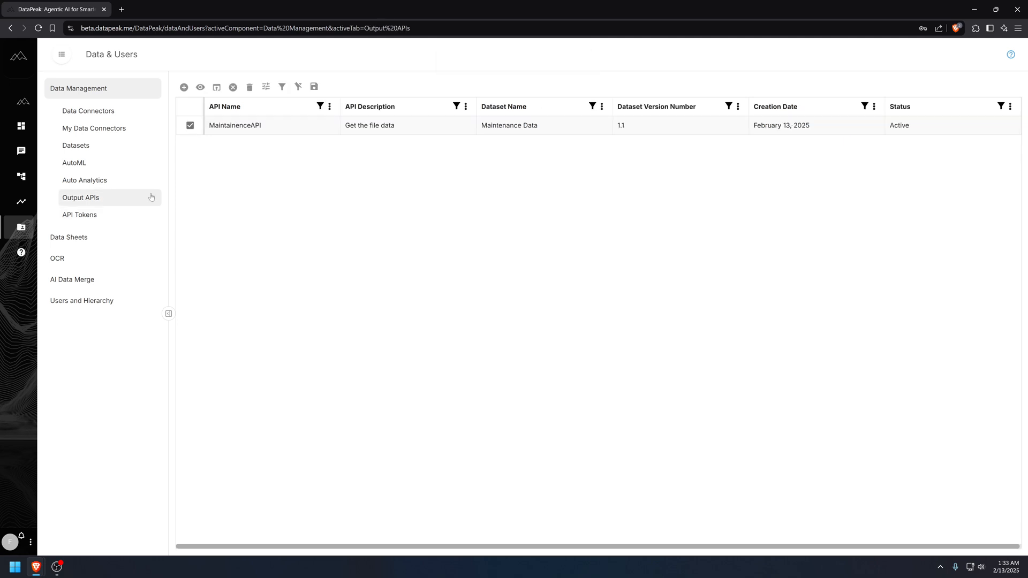
click(95, 216)
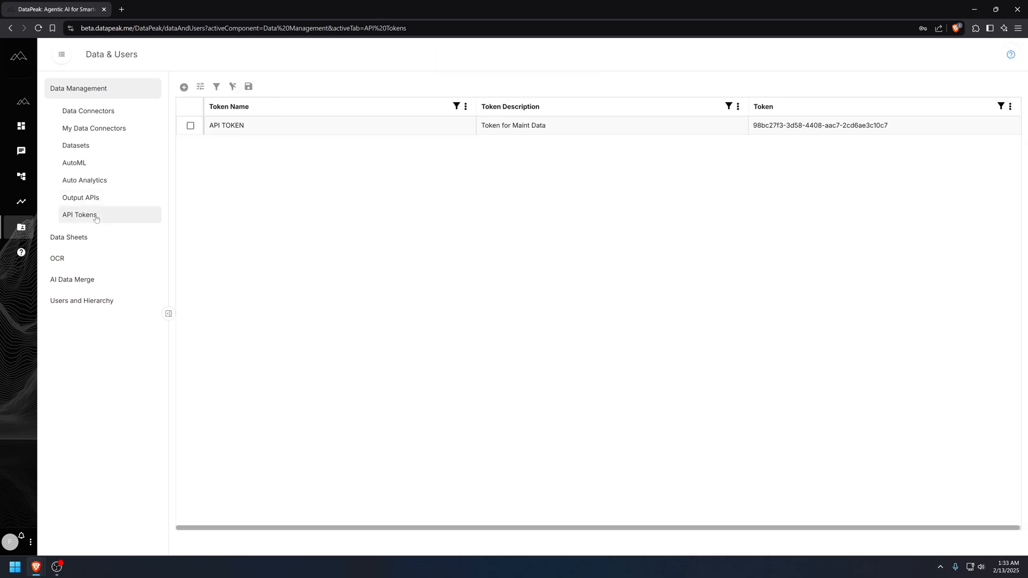